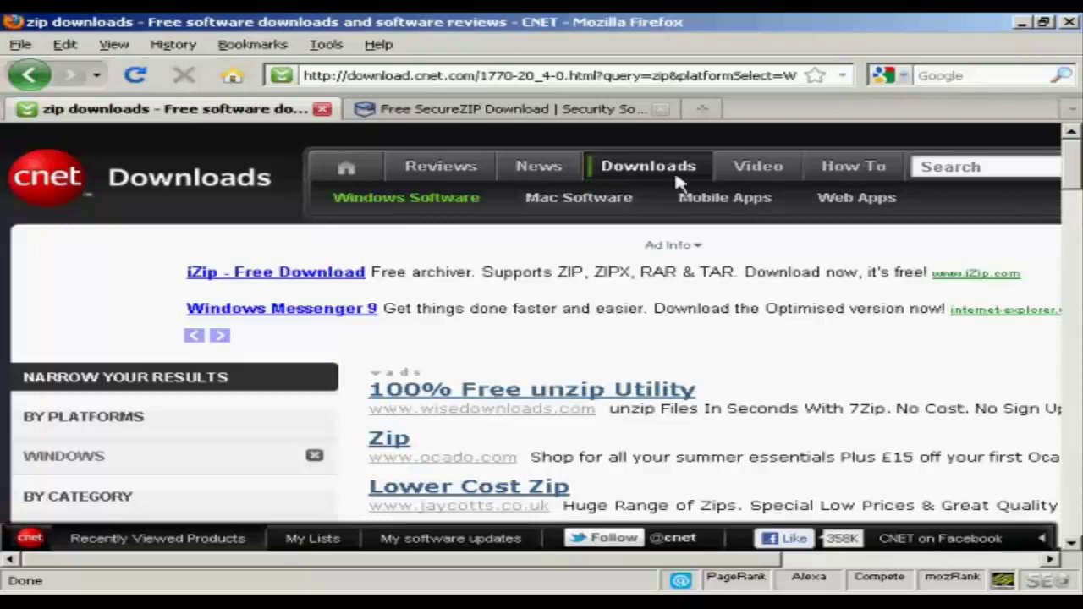
# - Browse the CNET zip software results and switch to the Free SecureZIP Download page
pyautogui.moveTo(1077, 165); pyautogui.dragTo(1075, 301)
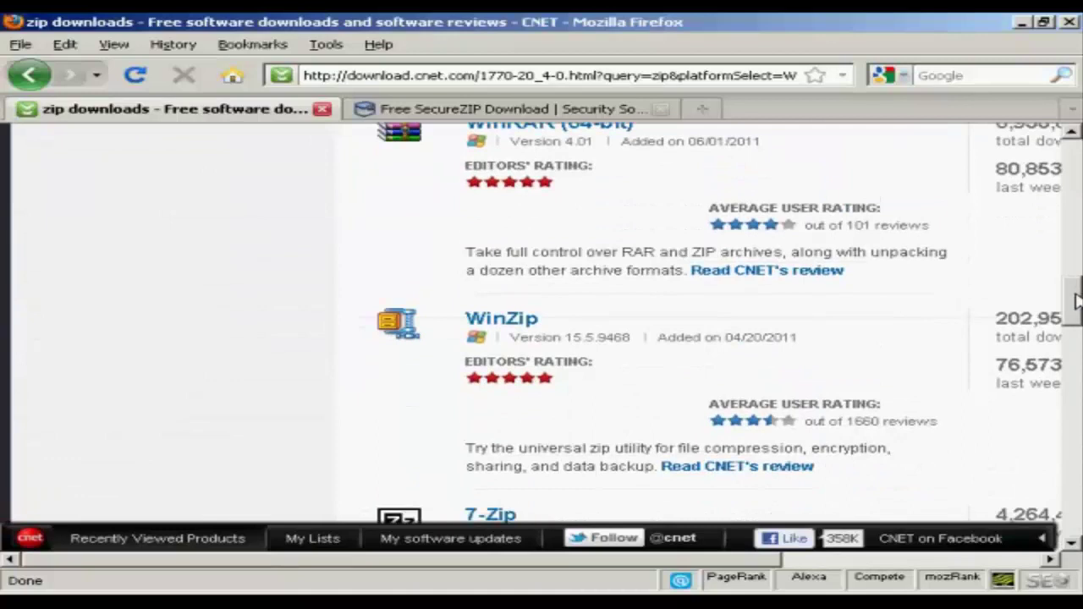
pyautogui.moveTo(1075, 301); pyautogui.dragTo(1072, 136)
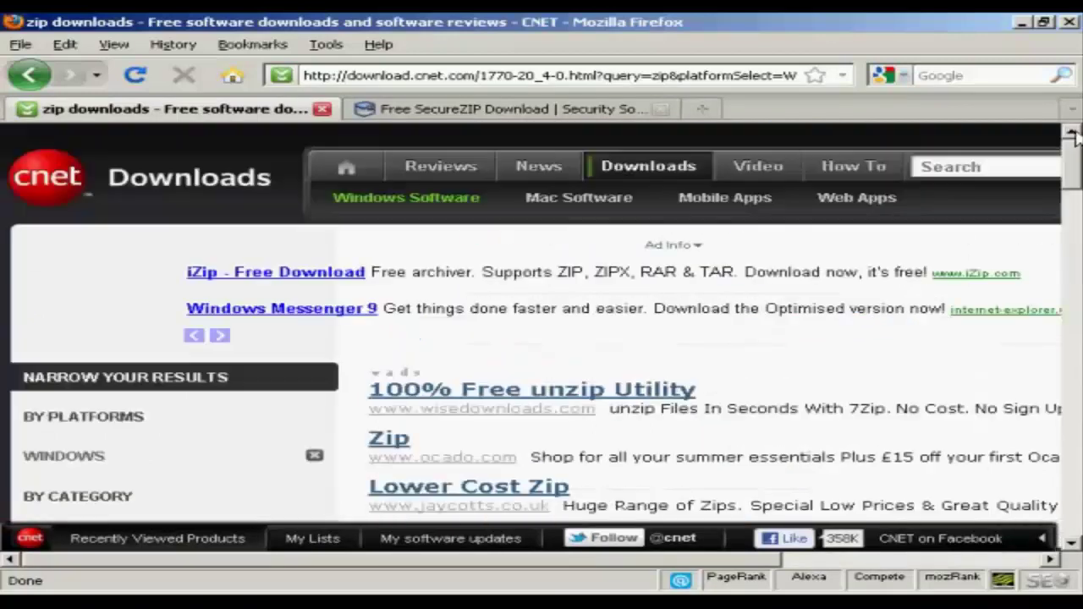
pyautogui.click(472, 114)
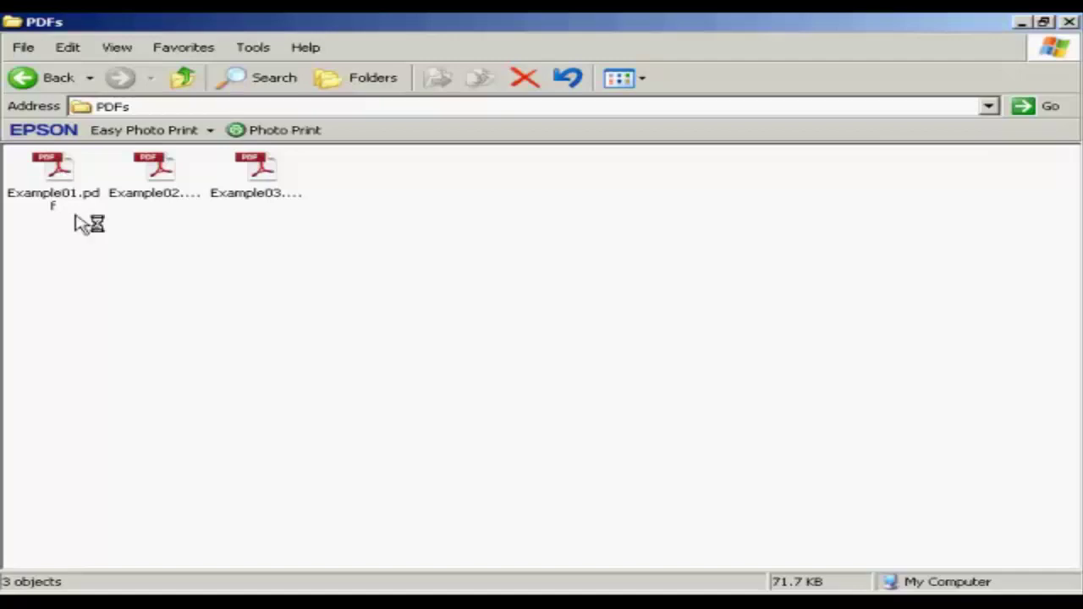
# - Examine the PKZIP archive commands offered for Example01.pdf in the PDFs folder
pyautogui.doubleClick(68, 180)
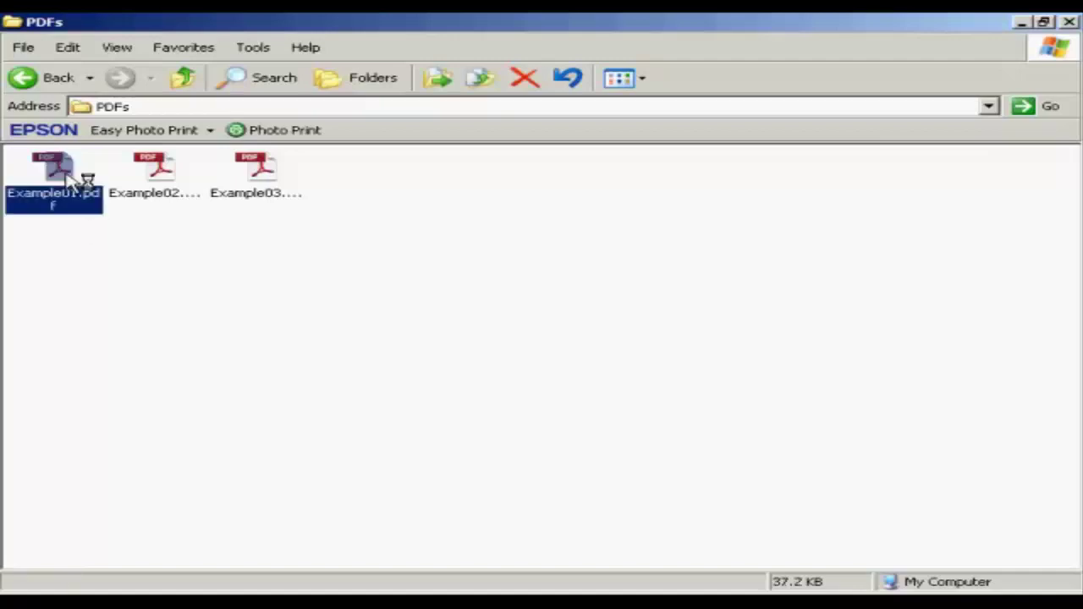
pyautogui.rightClick(67, 179)
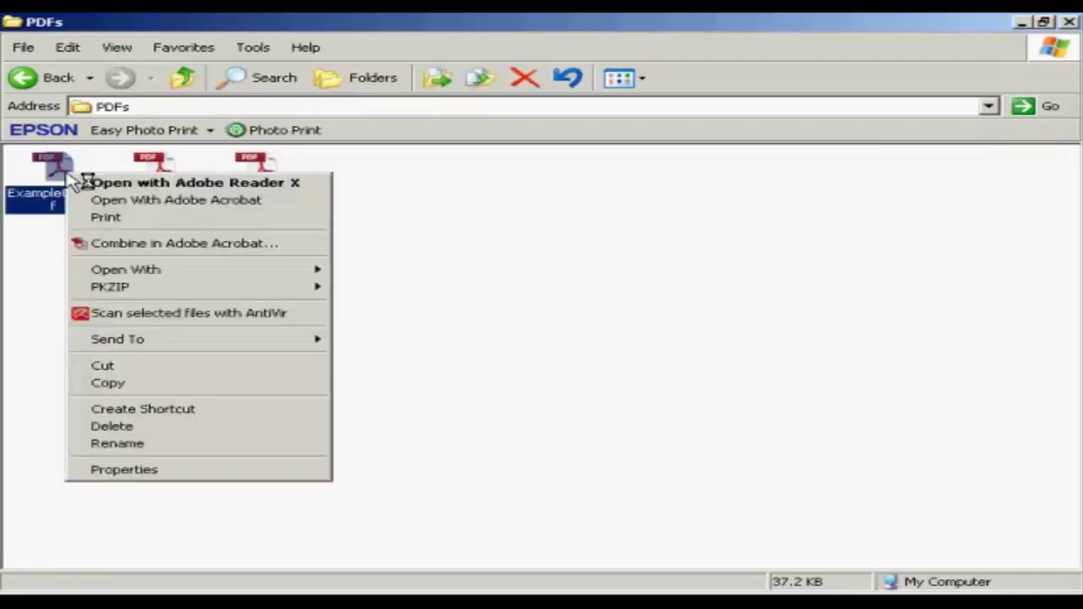
pyautogui.moveTo(127, 292)
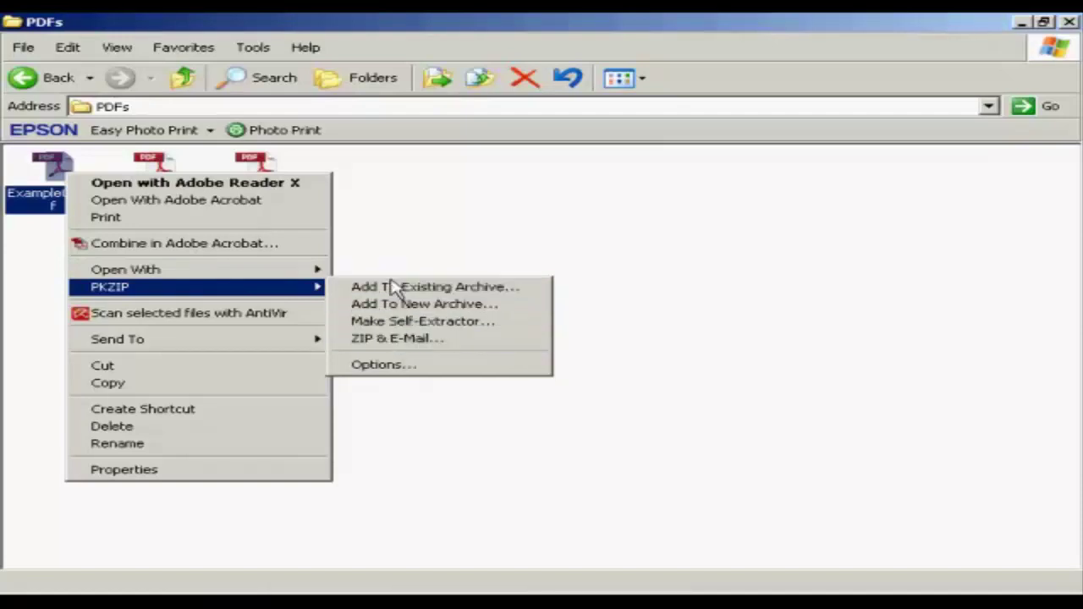
pyautogui.click(542, 214)
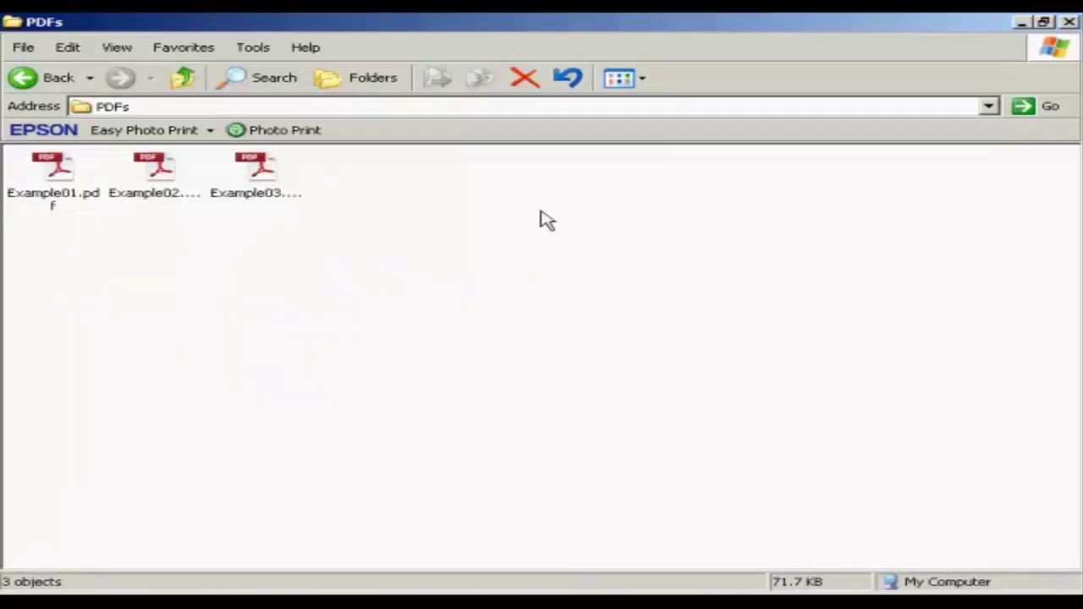
# - Select the range of files from Example01.pdf through Example03.pdf and clear the selection
pyautogui.click(52, 174)
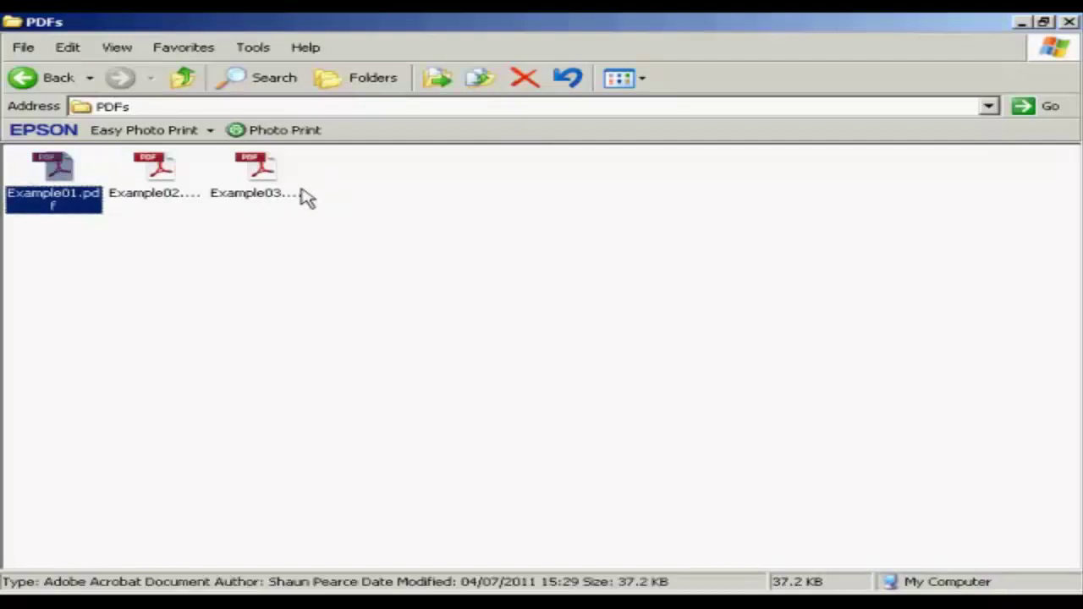
pyautogui.keyDown('shift'); pyautogui.click(272, 186); pyautogui.keyUp('shift')
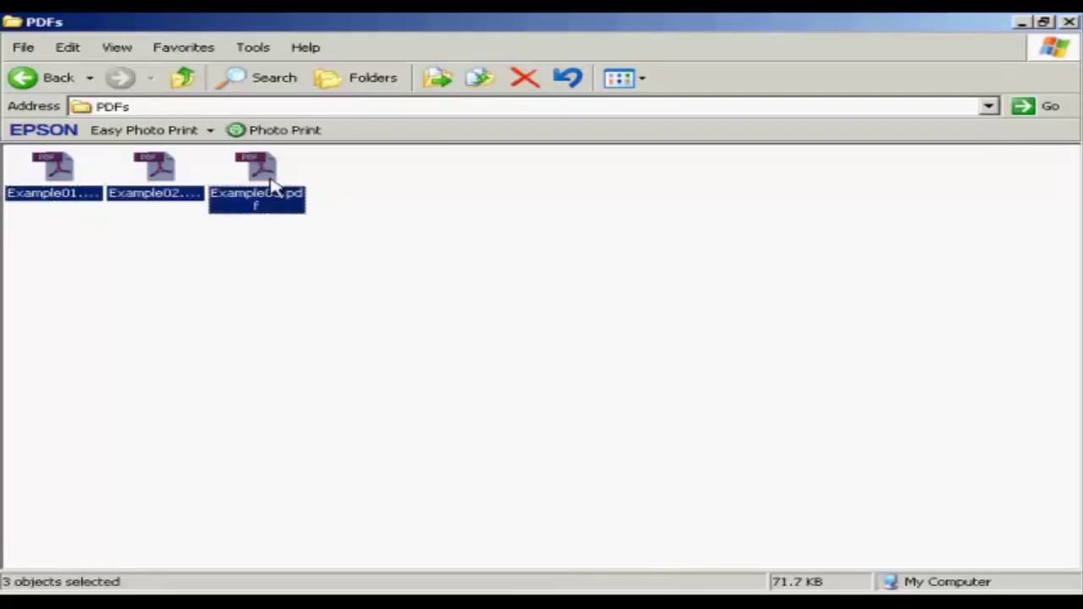
pyautogui.click(338, 193)
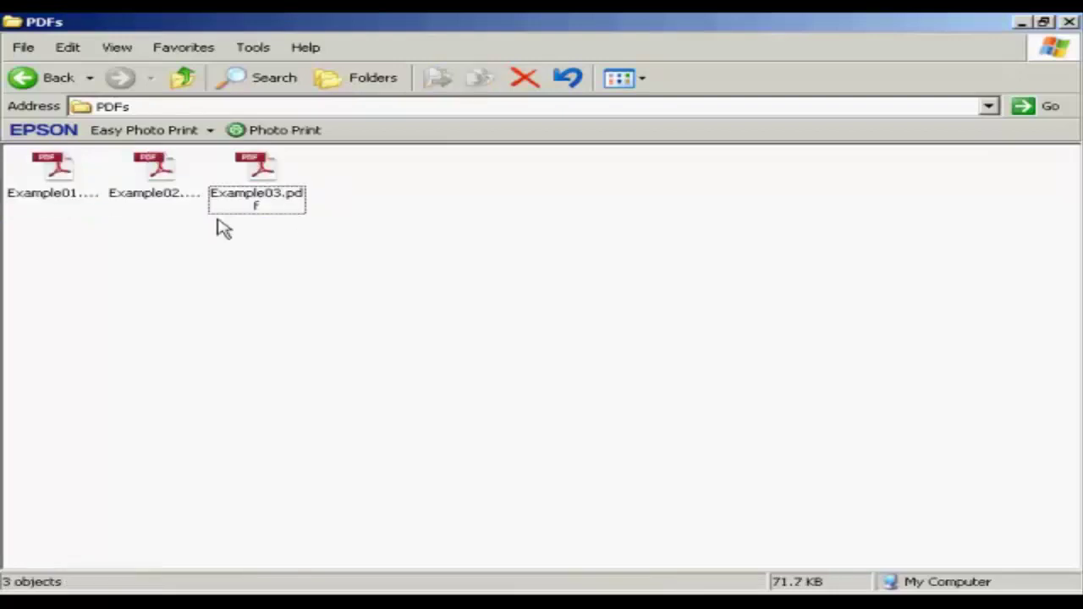
# - Select Example01.pdf, Example03.pdf and Example02.pdf one by one and start adding them to a new PKZIP archive
pyautogui.click(52, 193)
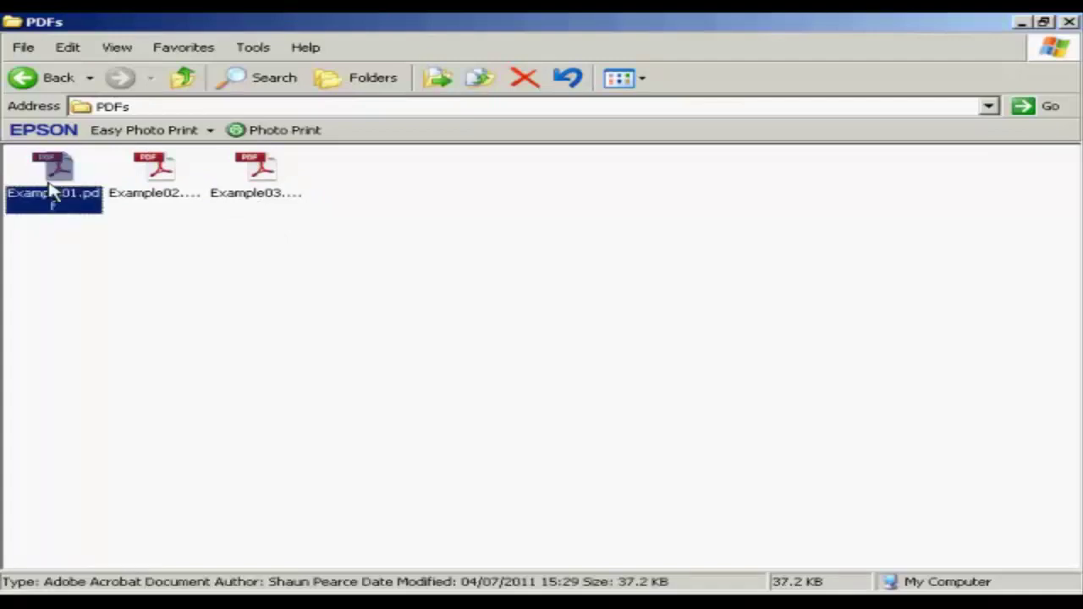
pyautogui.keyDown('ctrl'); pyautogui.click(260, 190); pyautogui.keyUp('ctrl')
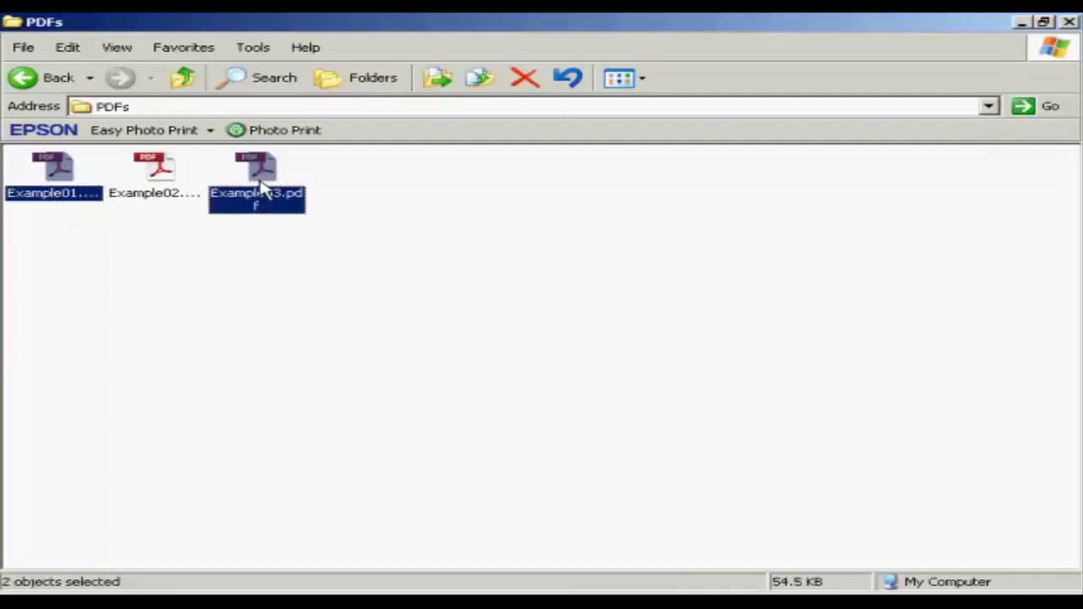
pyautogui.keyDown('ctrl'); pyautogui.click(155, 177); pyautogui.keyUp('ctrl')
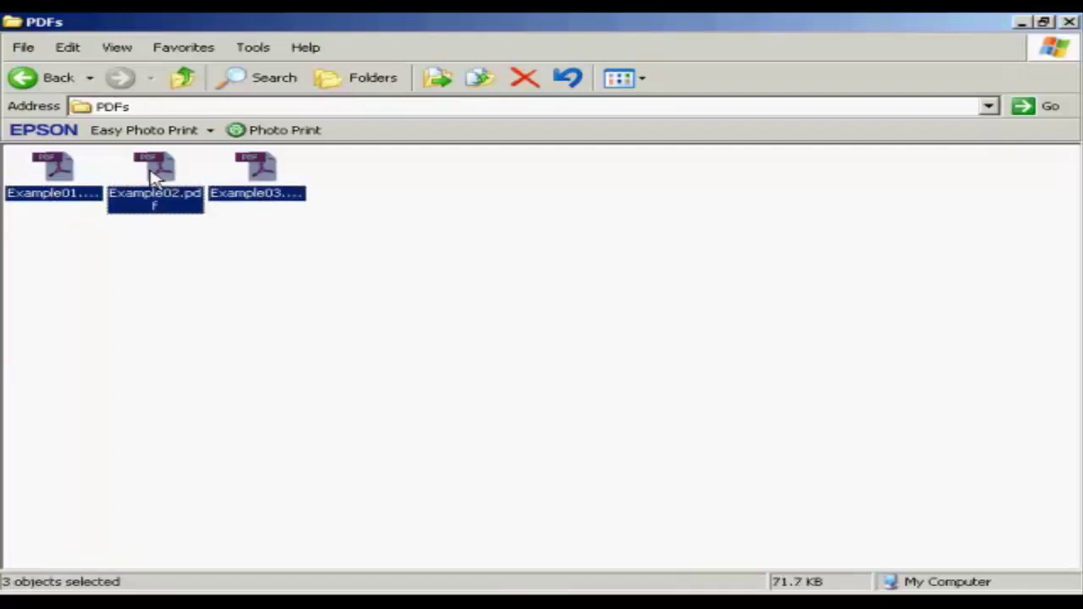
pyautogui.doubleClick(261, 169)
pyautogui.rightClick(261, 169)
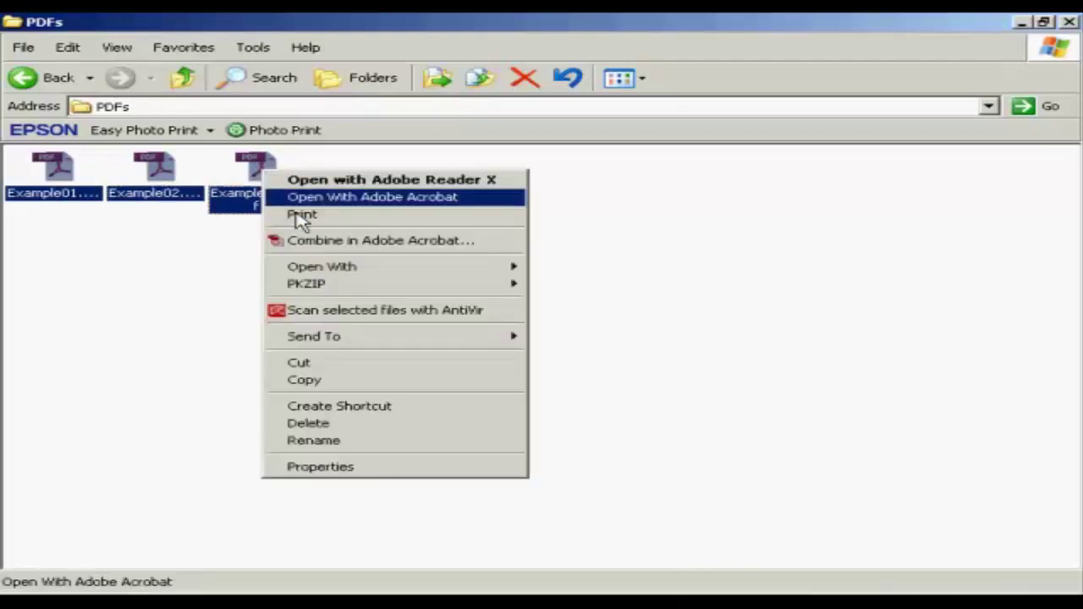
pyautogui.moveTo(315, 289)
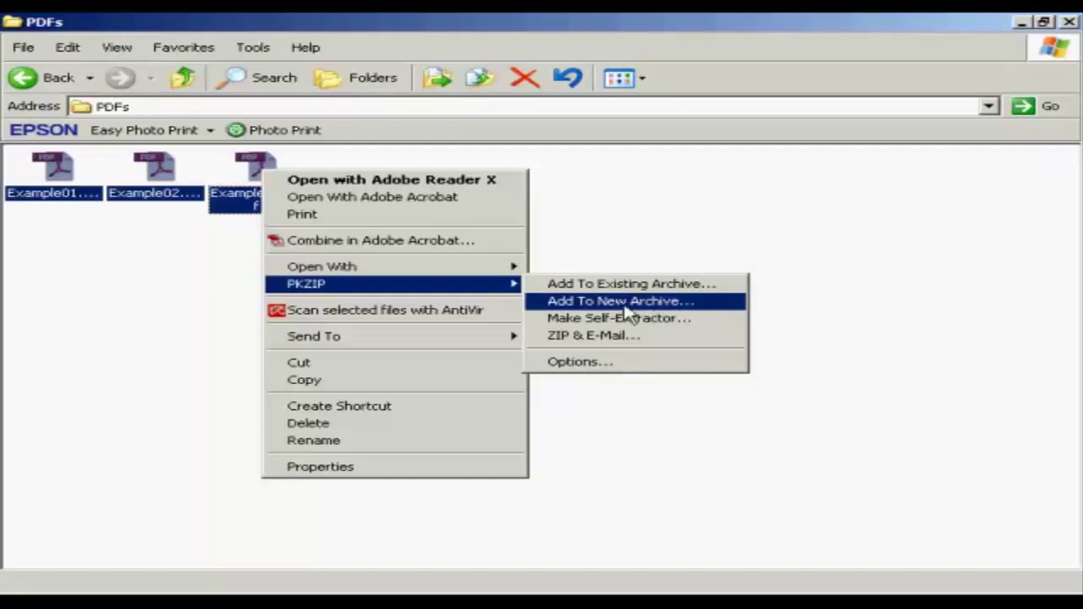
pyautogui.click(652, 302)
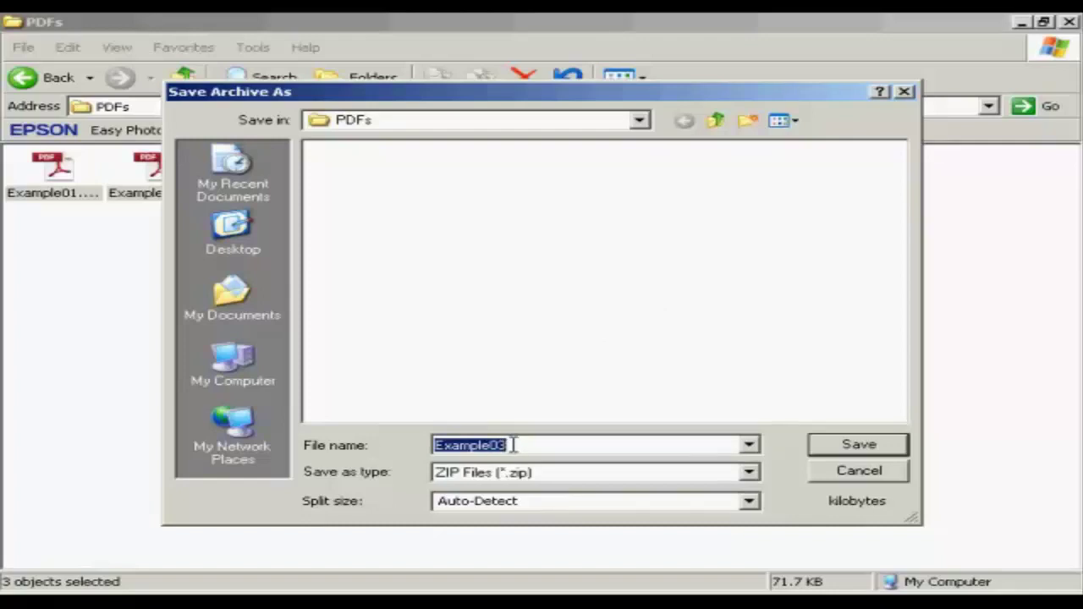
# - Replace the suggested archive file name with examplepdfs
pyautogui.click(513, 446)
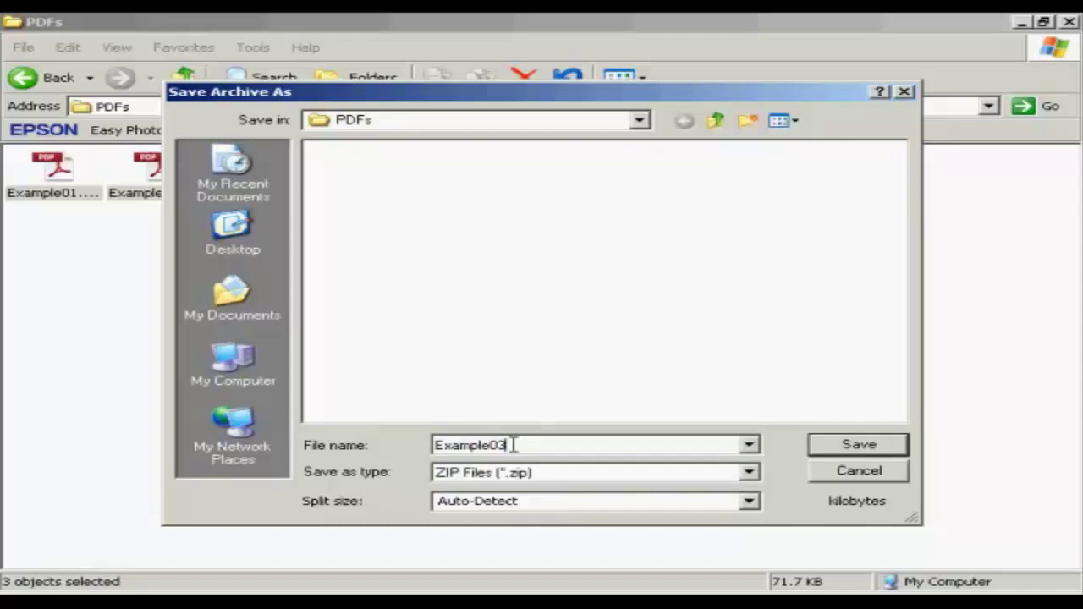
pyautogui.press('BackSpace')
pyautogui.press('BackSpace')
pyautogui.press('BackSpace')
pyautogui.press('BackSpace')
pyautogui.press('BackSpace')
pyautogui.press('BackSpace')
pyautogui.press('BackSpace')
pyautogui.press('BackSpace')
pyautogui.press('BackSpace')
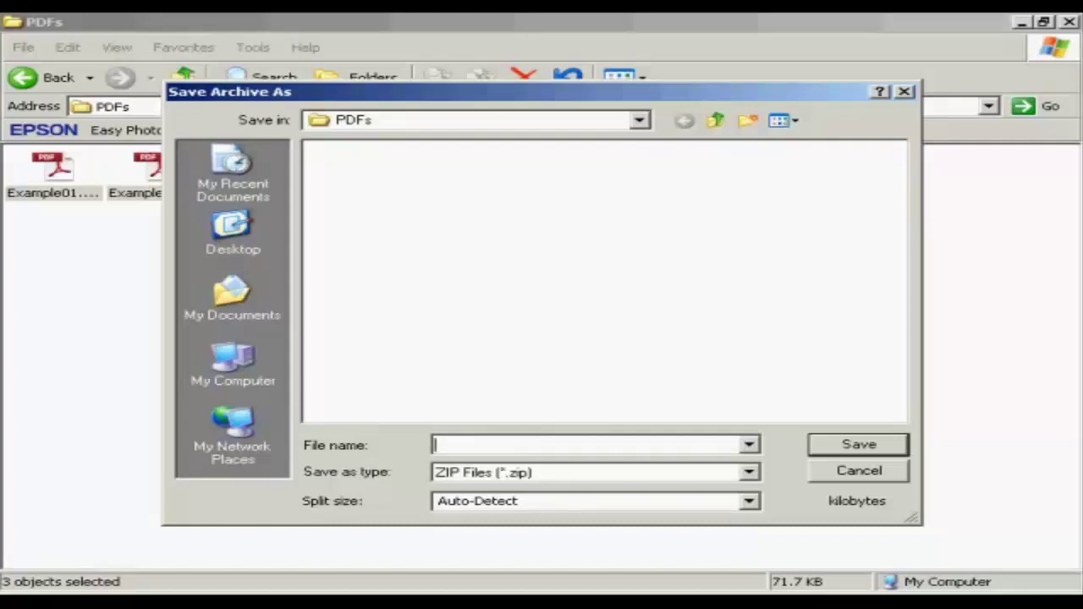
pyautogui.write('examplepd')
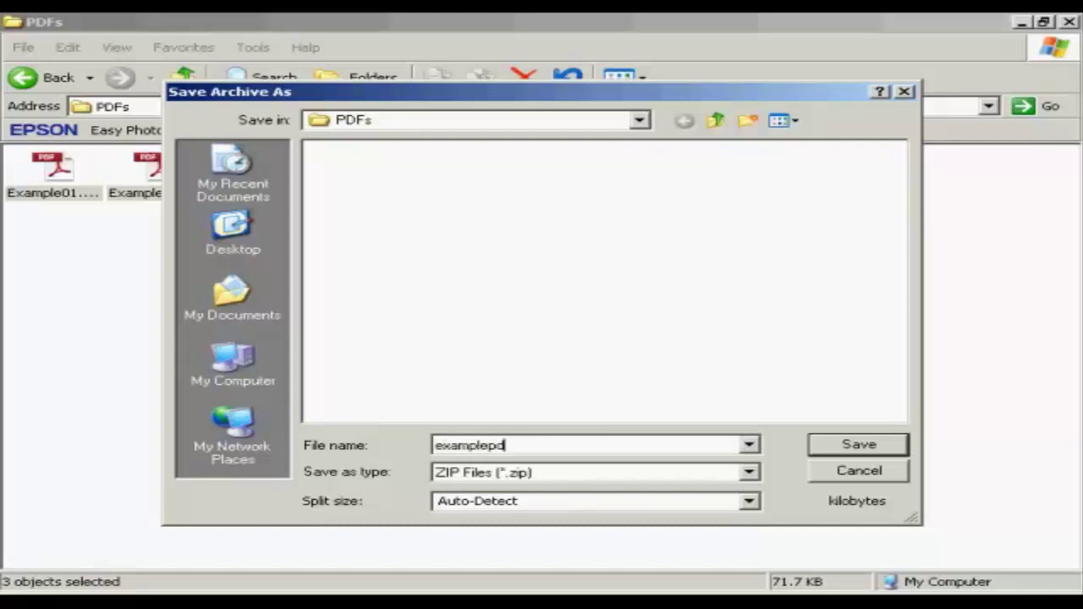
pyautogui.write('fs')
# - Save the ZIP archive in the PDFs folder without encryption and select the resulting examplepdfs.zip file
pyautogui.click(875, 447)
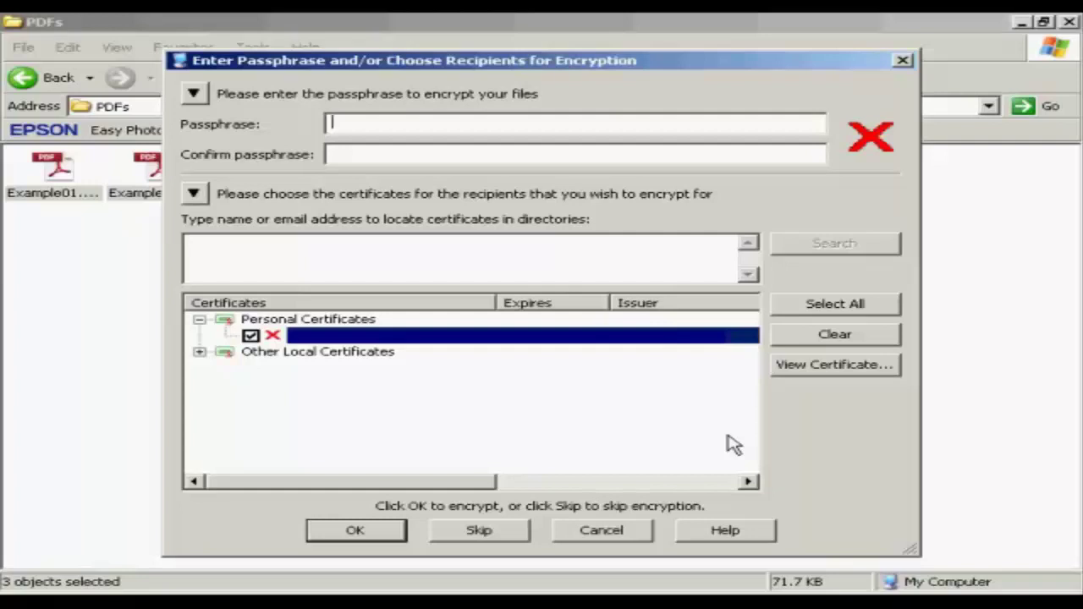
pyautogui.click(479, 531)
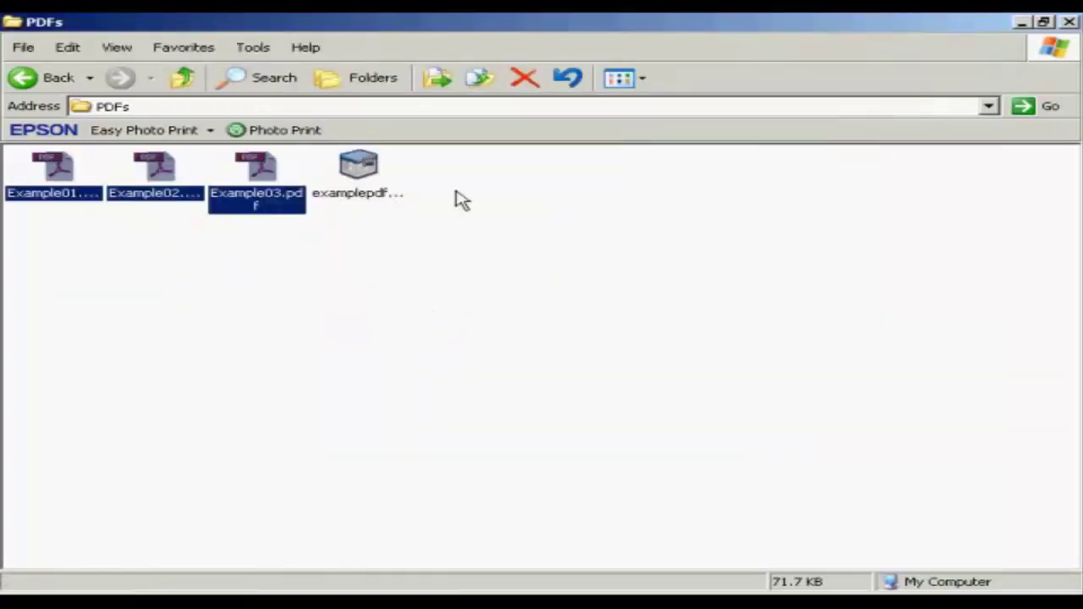
pyautogui.click(362, 169)
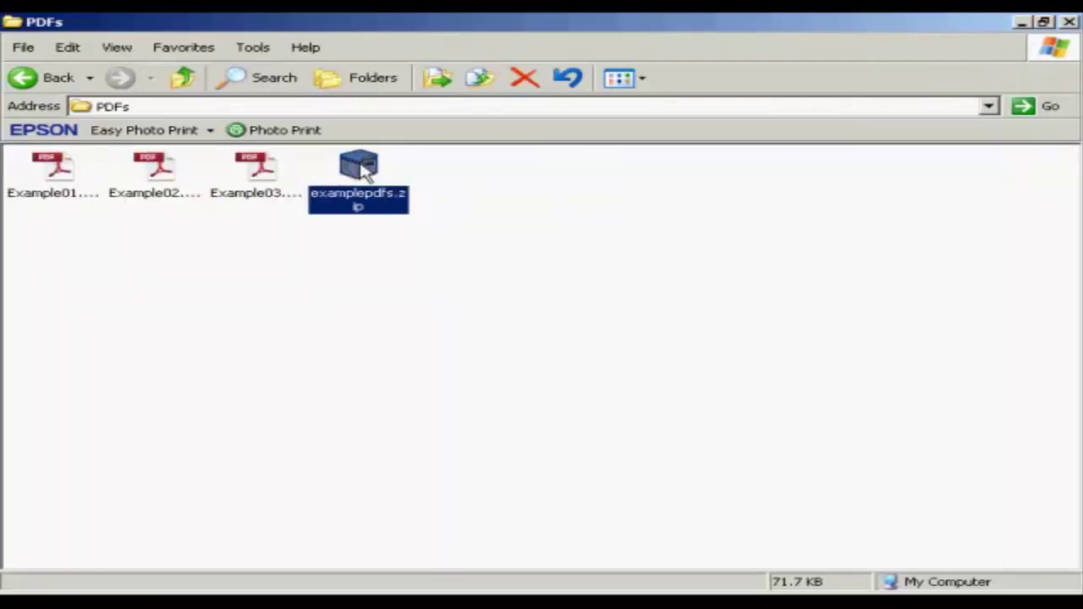